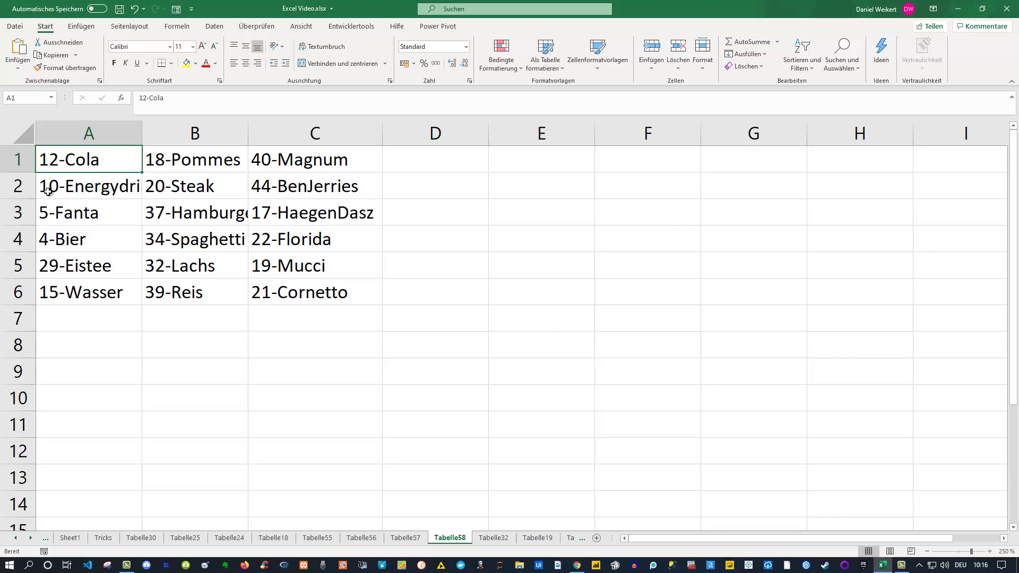
- Autofit columns A and B to fit their longest food and drink entries
double_click(143, 131)
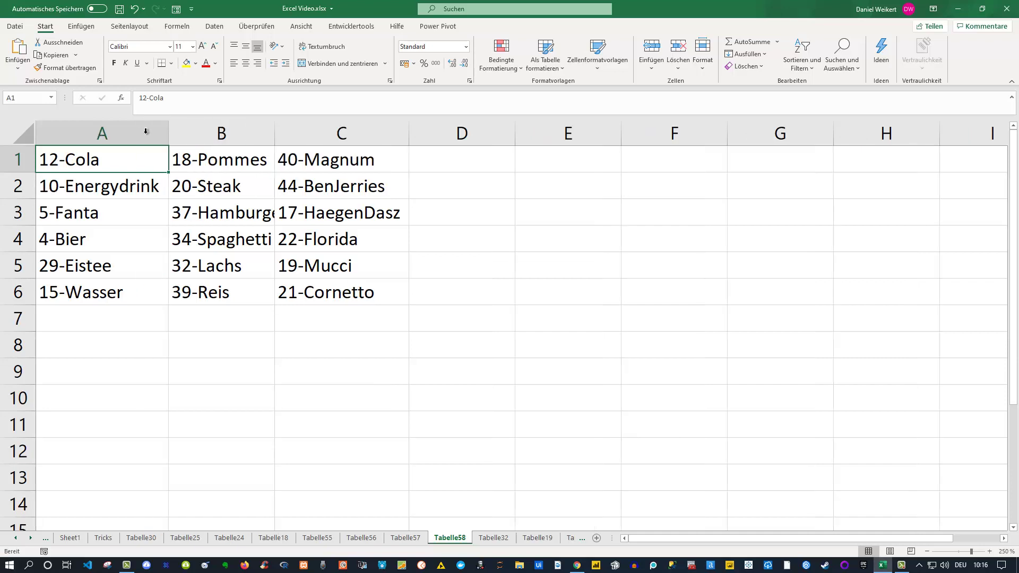
double_click(275, 132)
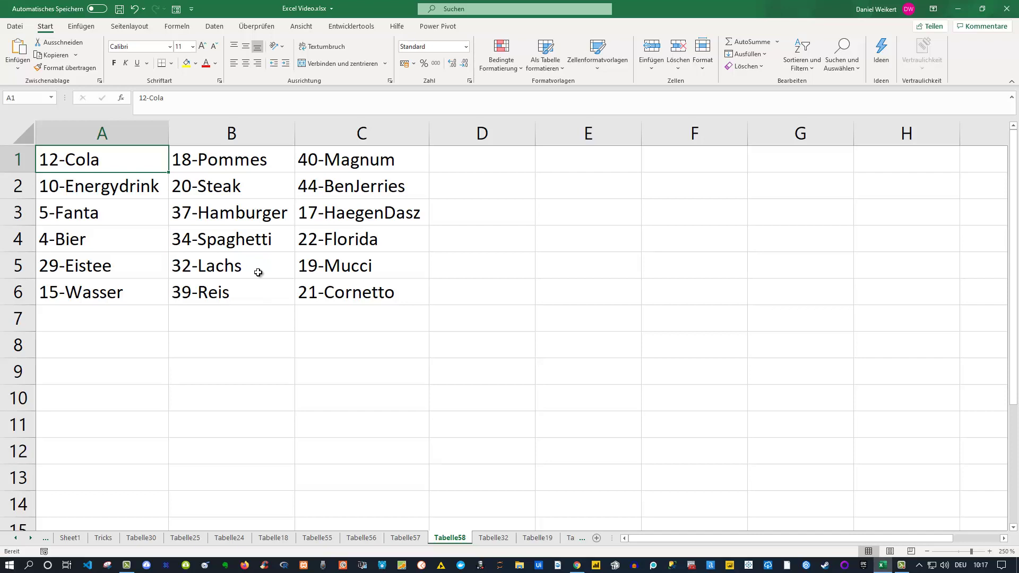
click(484, 156)
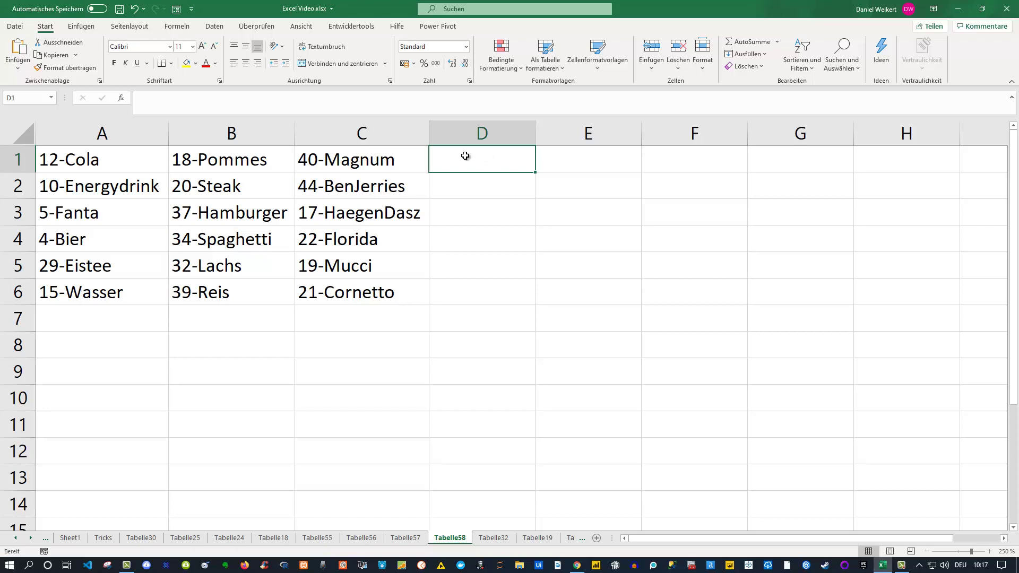
mouse_move(348, 155)
mouse_down()
mouse_move(359, 285)
mouse_move(406, 295)
mouse_up()
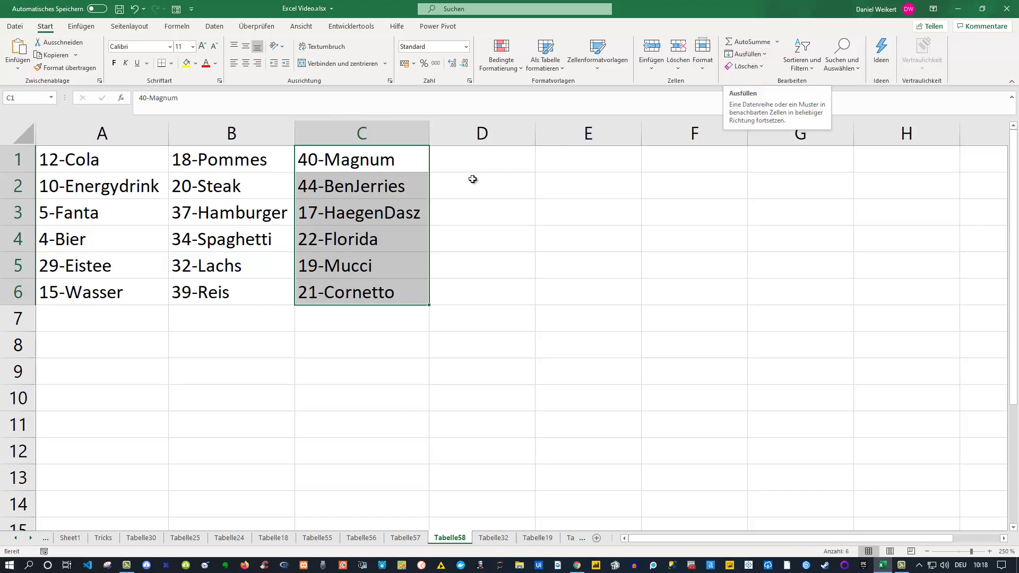
click(462, 162)
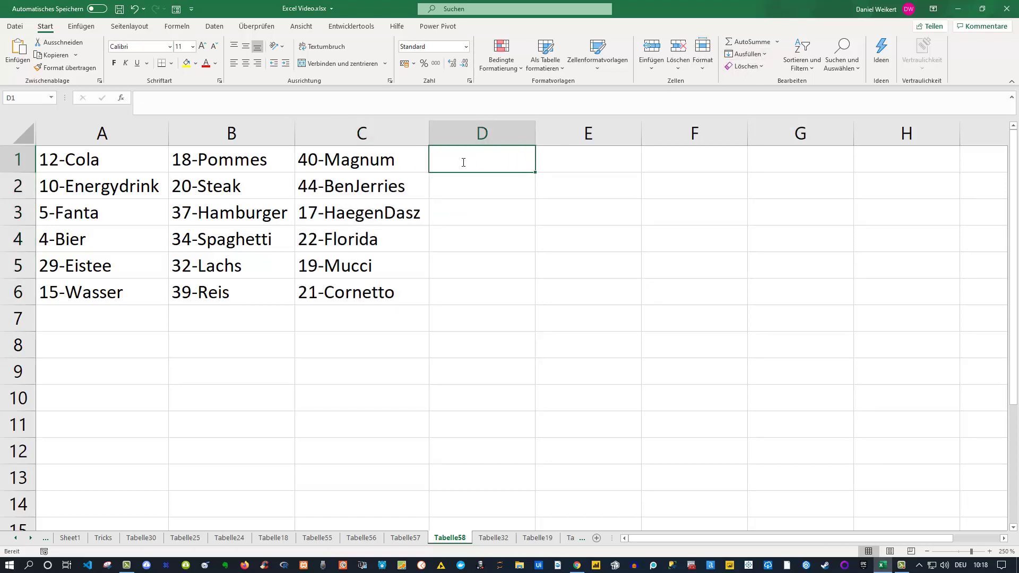
text(Magnum)
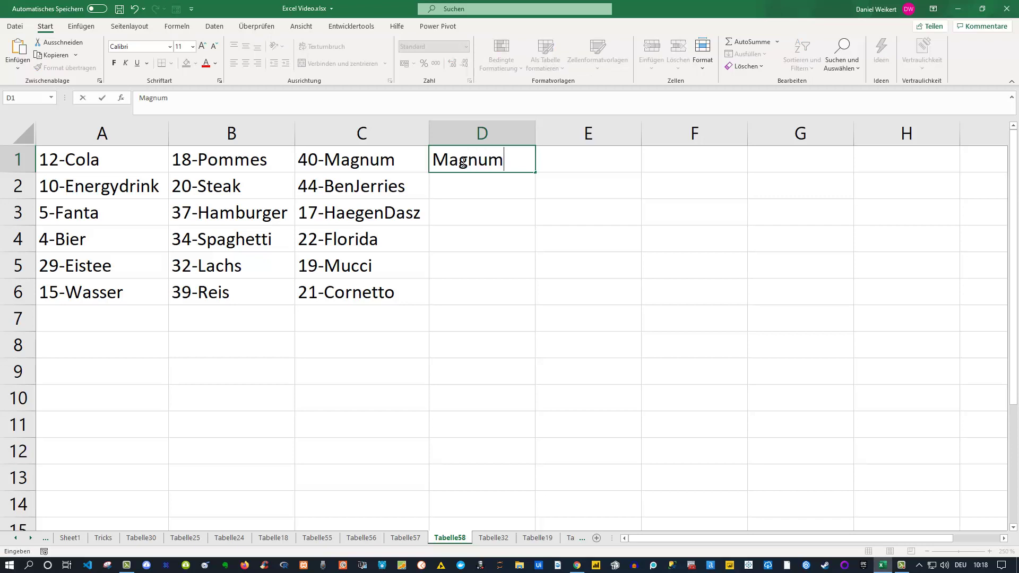
key(Return)
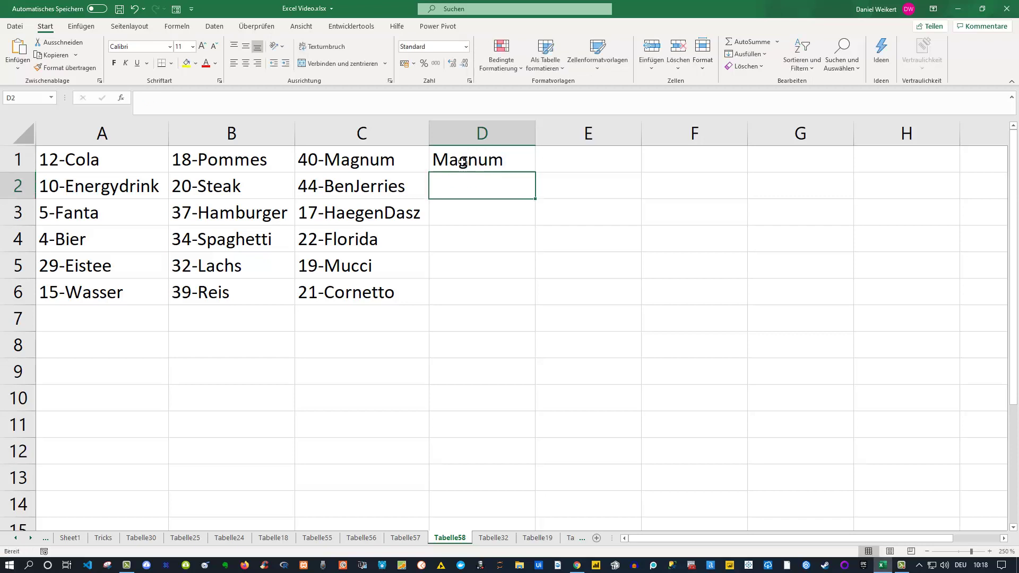
text(BenJerries)
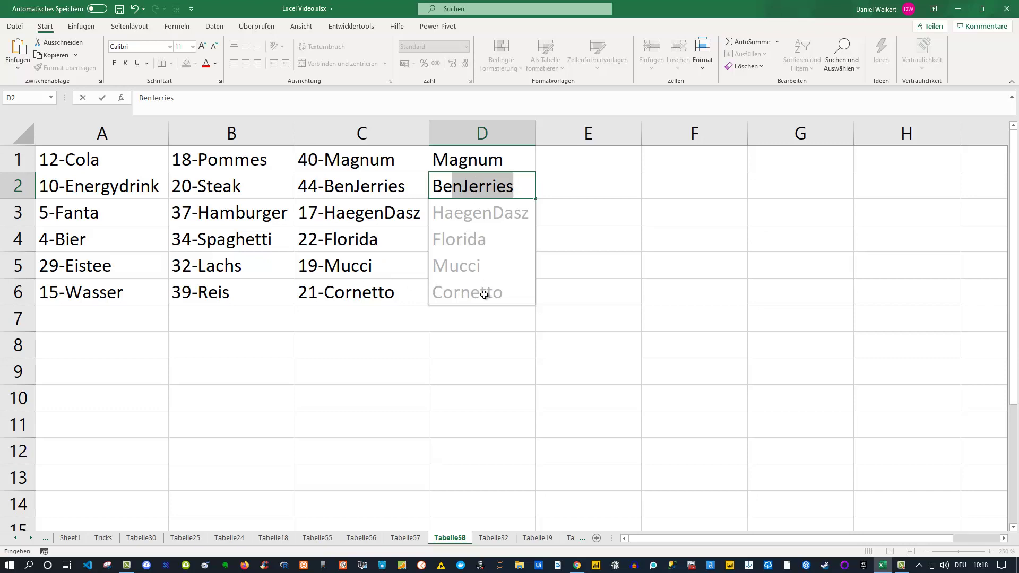
key(Return)
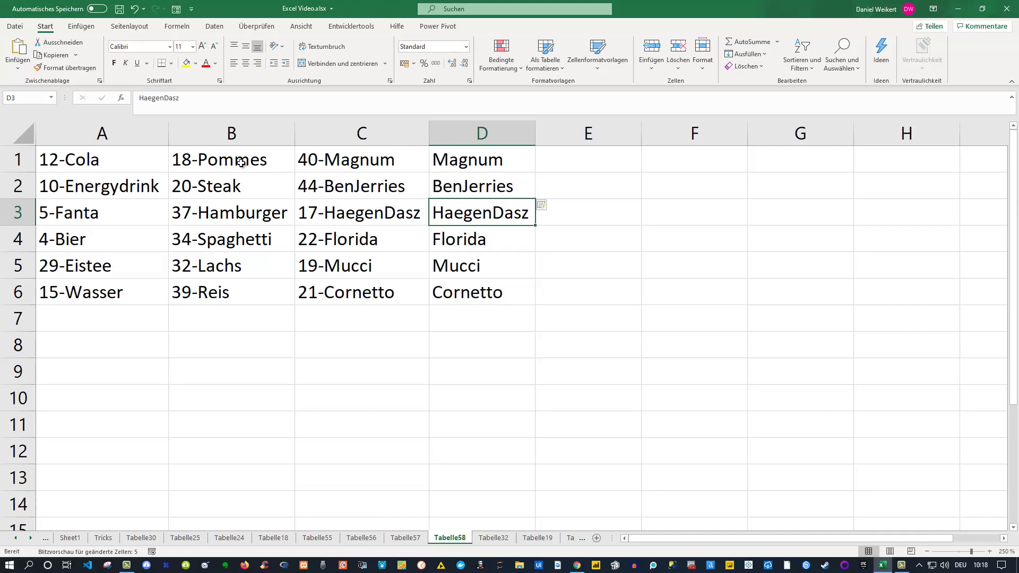
drag(484, 162, 489, 283)
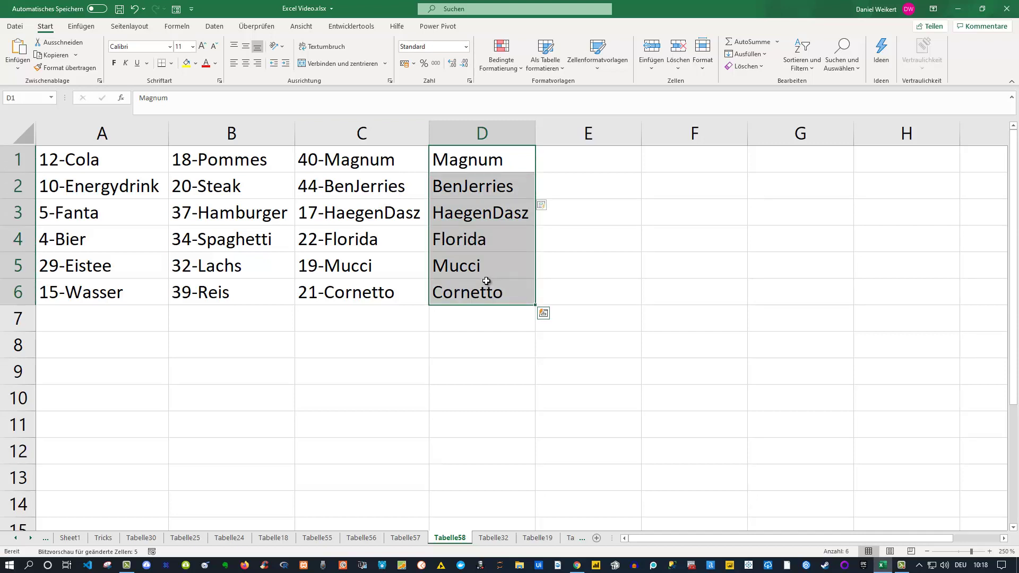
key(Delete)
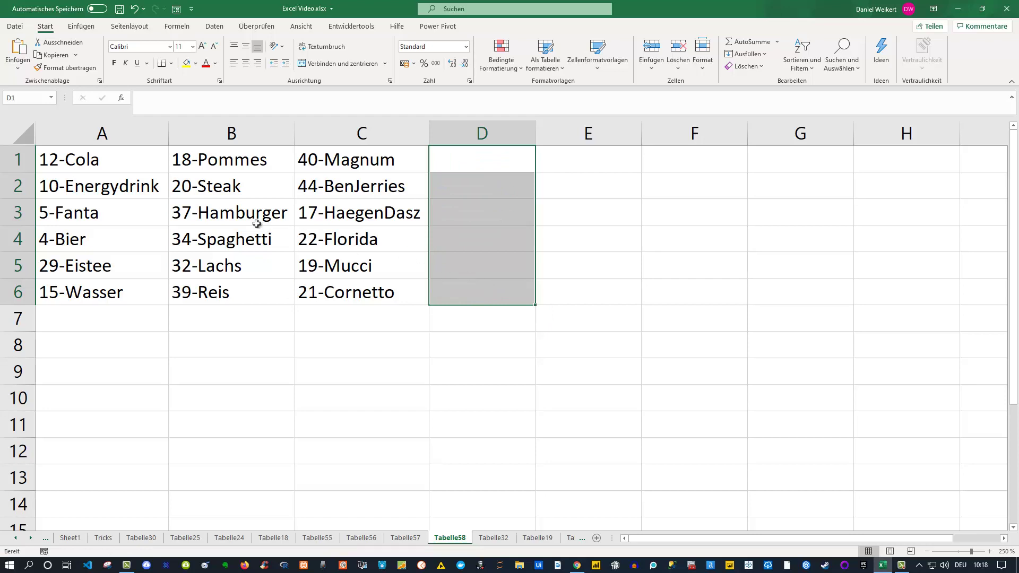
- Select A1:C6 and start a Find and Replace, entering 12 as the search text
drag(122, 159, 334, 291)
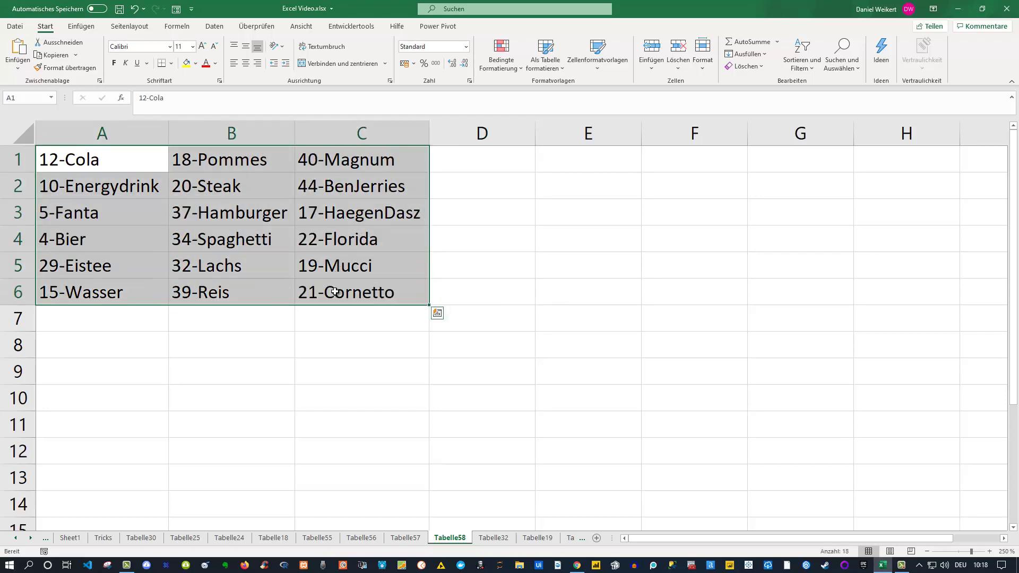
key(ctrl+h)
text(*-)
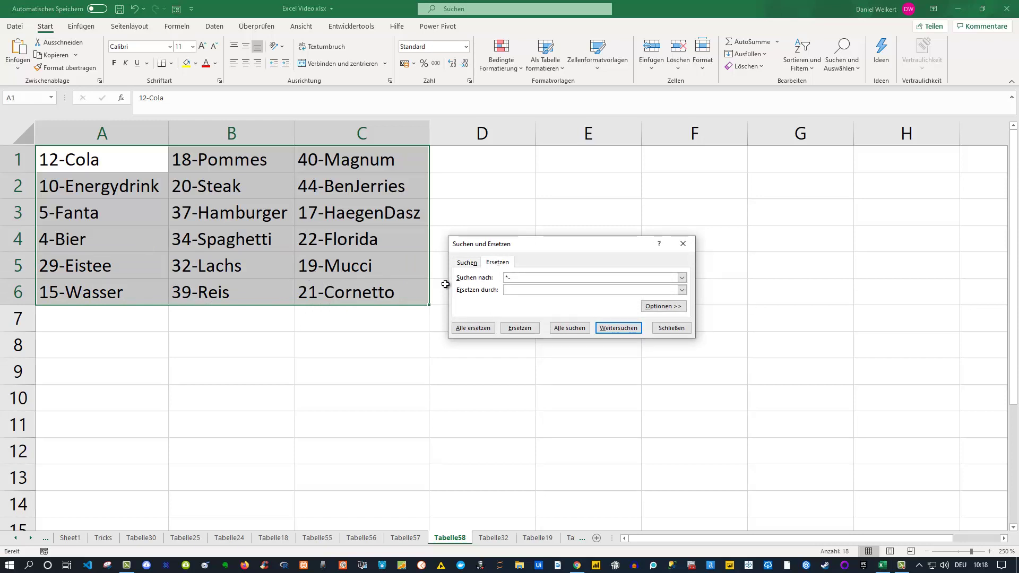
key(Tab)
text(12)
click(509, 290)
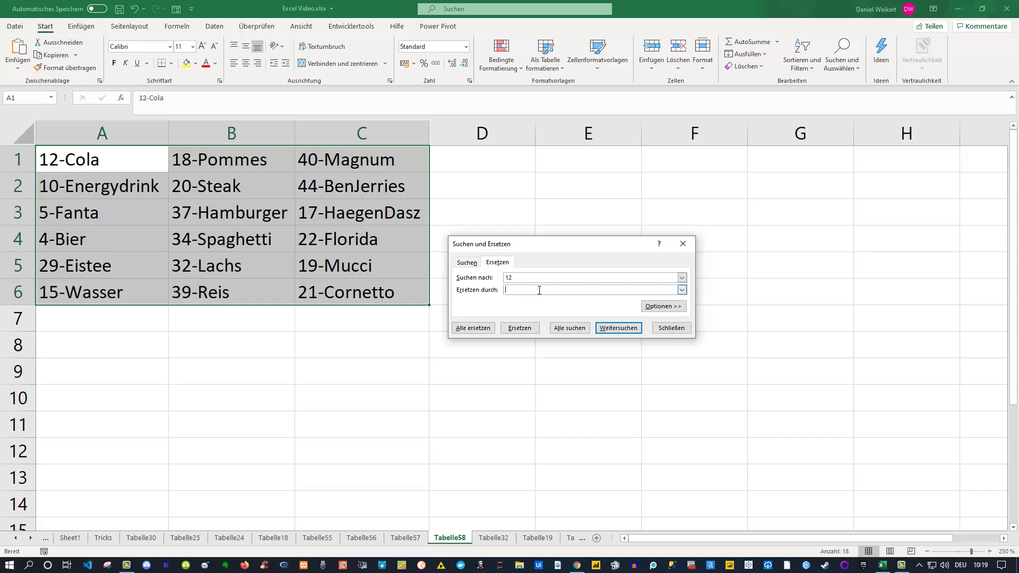
click(516, 278)
- Change the search to *- with an empty replacement and replace all 18 prefixes
drag(516, 279, 489, 282)
text(-)
click(469, 329)
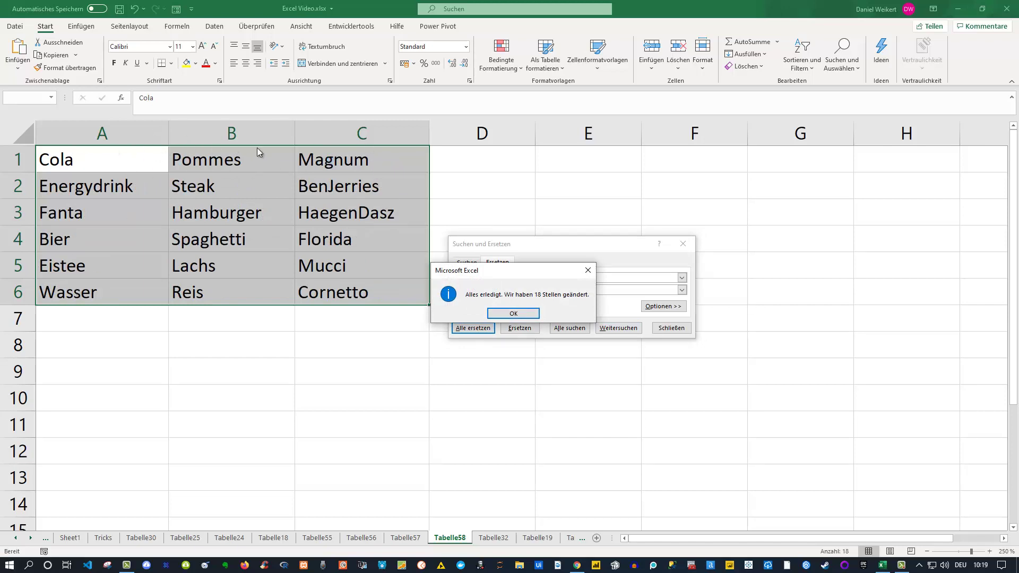
click(514, 312)
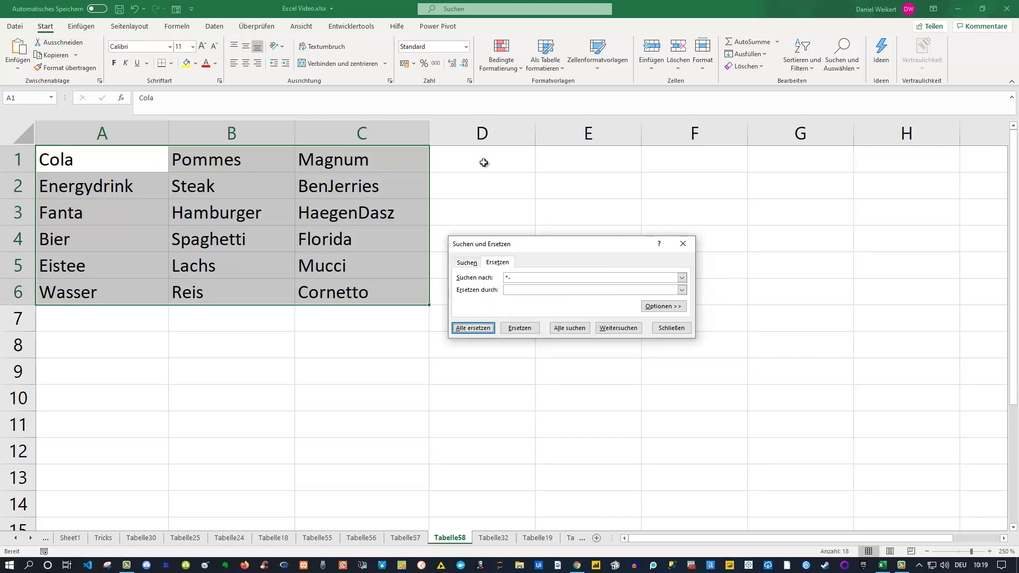
- Close Find and Replace and check the cleaned entries in column C, such as Florida in C4
click(689, 245)
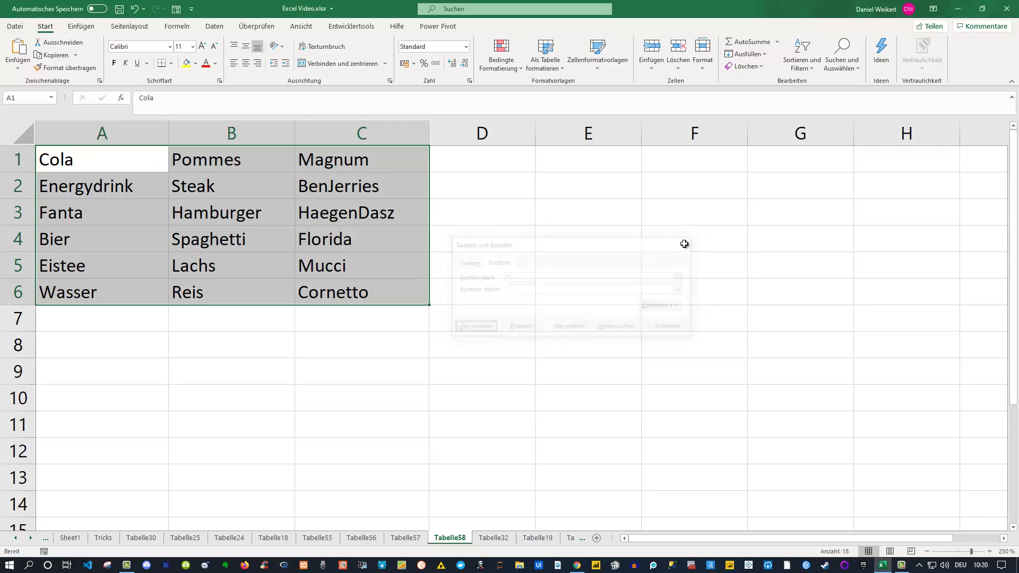
click(312, 265)
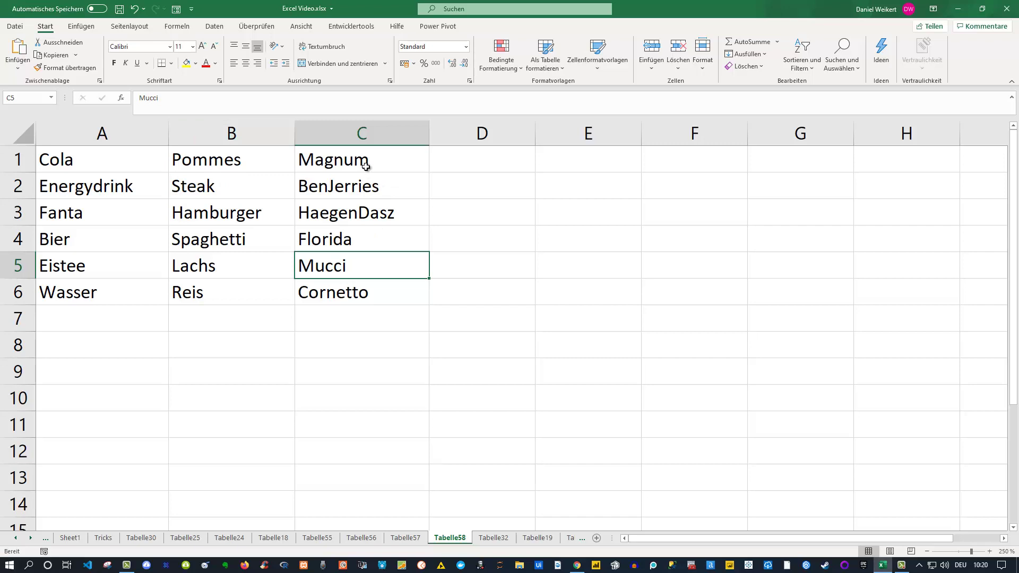
click(359, 221)
click(348, 235)
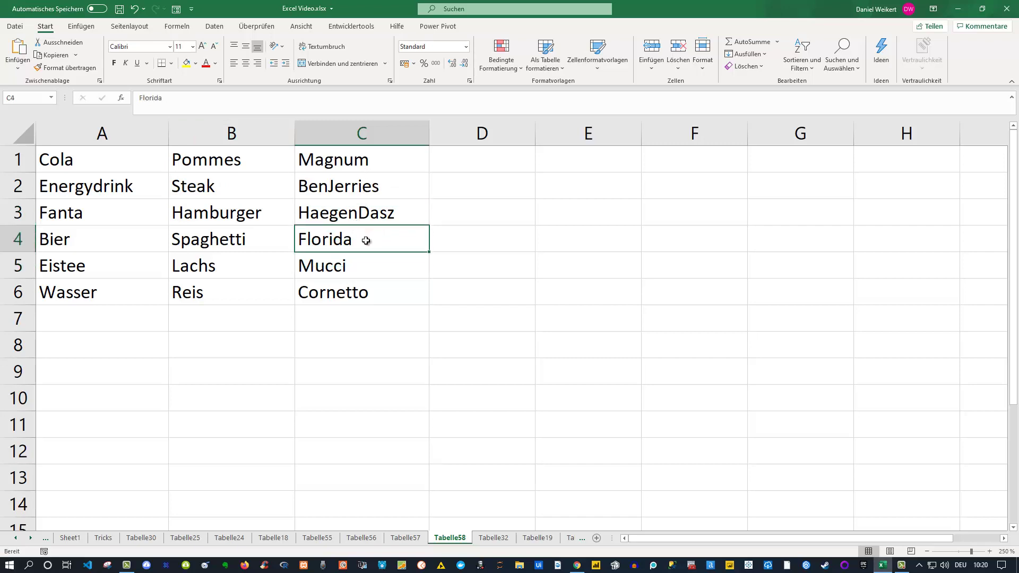